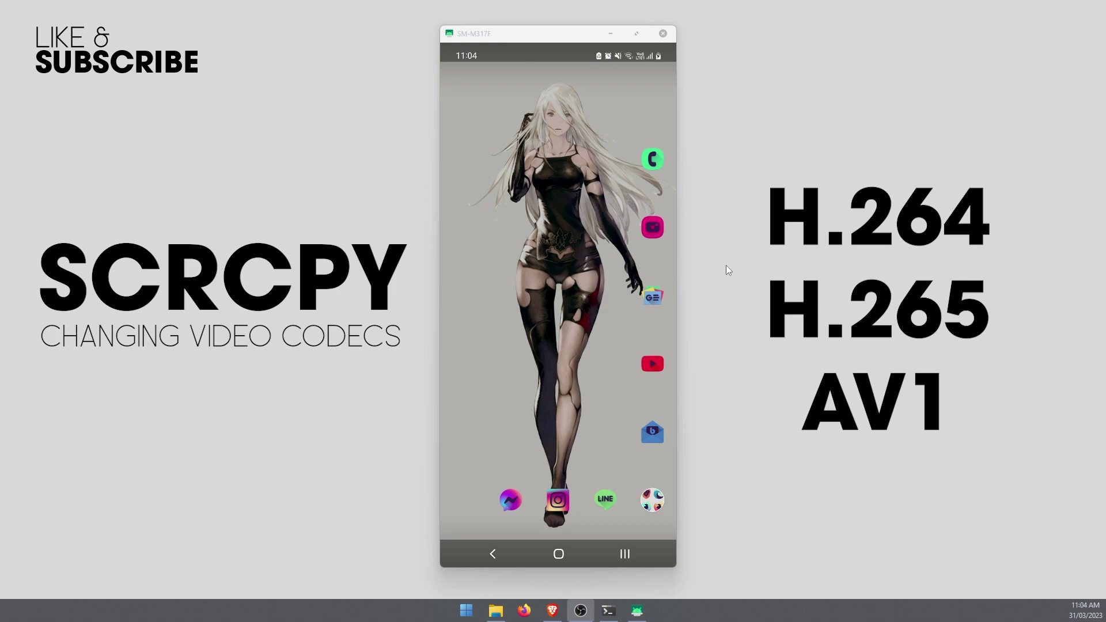
# Close the phone mirror and search Start for cmd to run Command Prompt as administrator
pyautogui.click(663, 33)
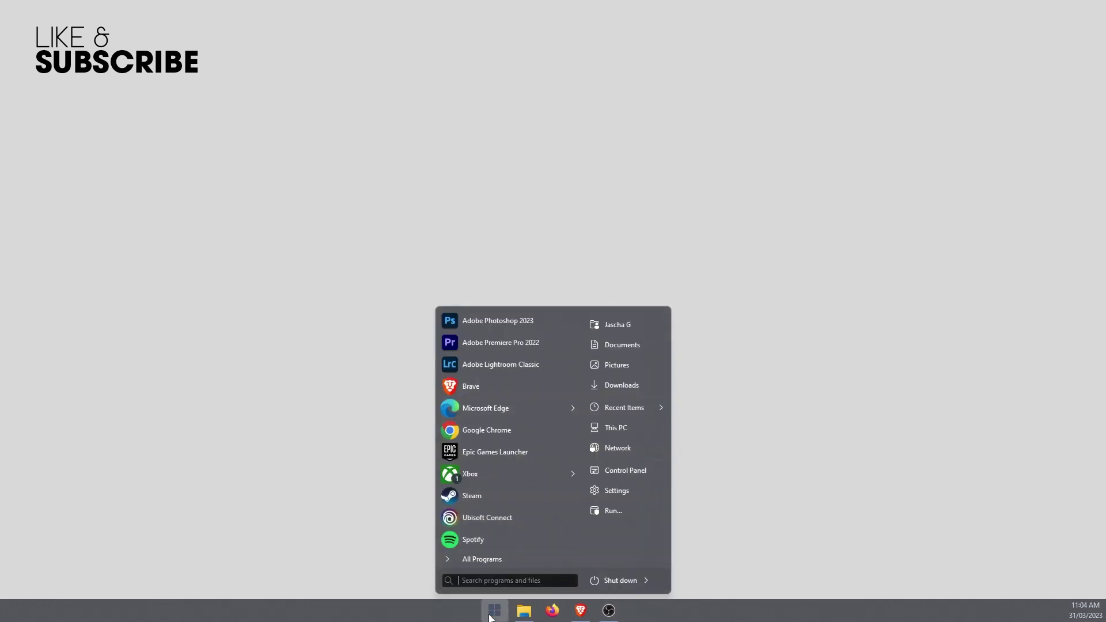
pyautogui.write('cmd')
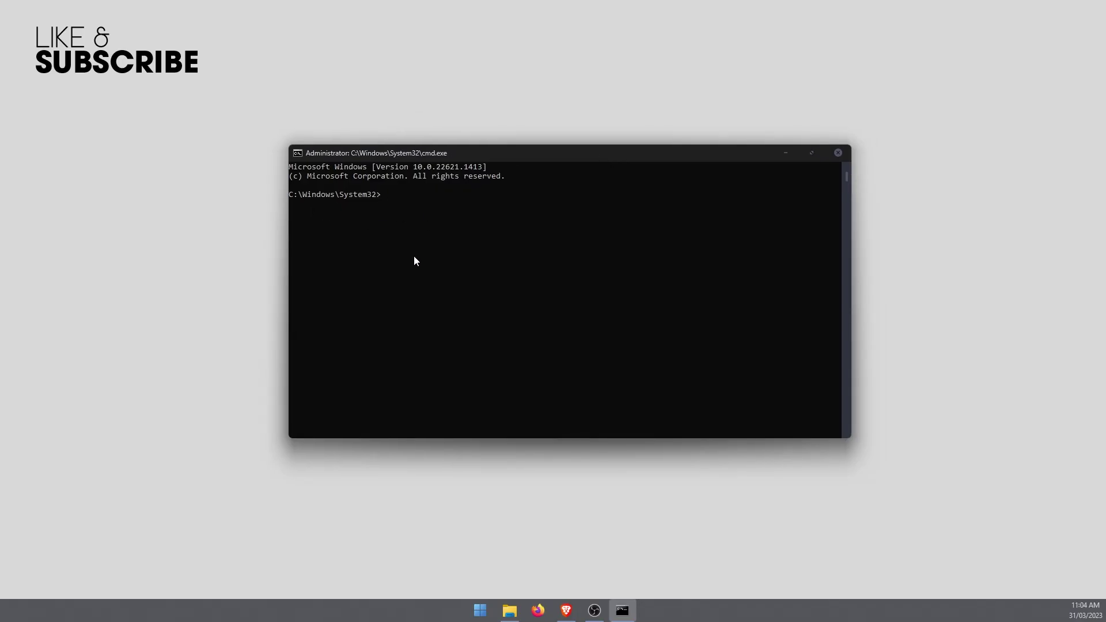
# Copy the scrcpy-win64-v2.0 folder path from File Explorer's address bar
pyautogui.hotkey('alt', 'Tab')
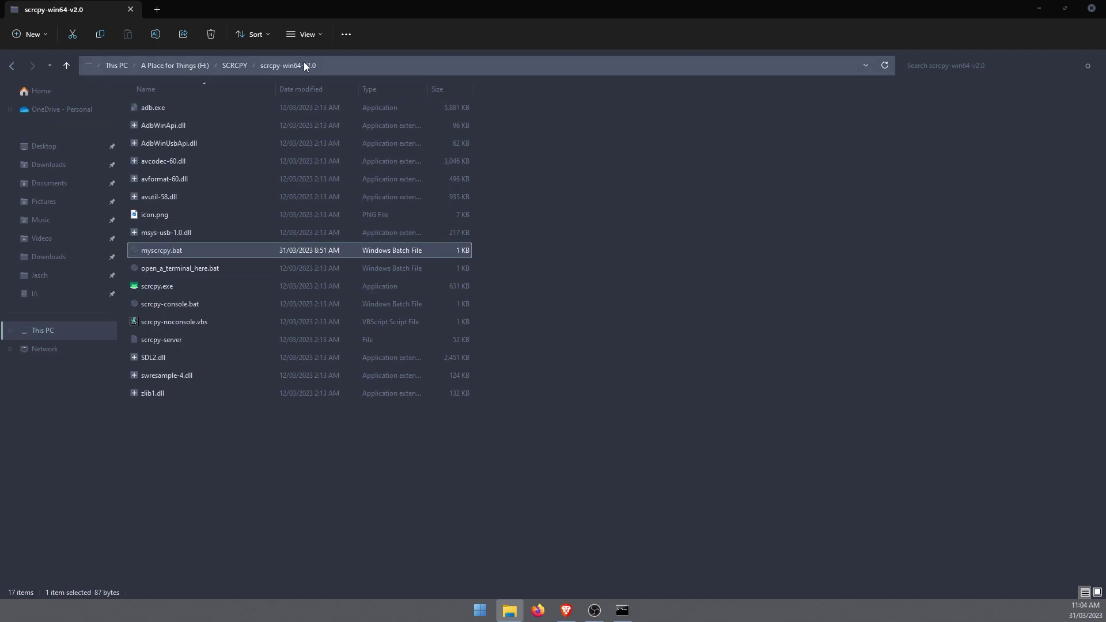
pyautogui.click(552, 258)
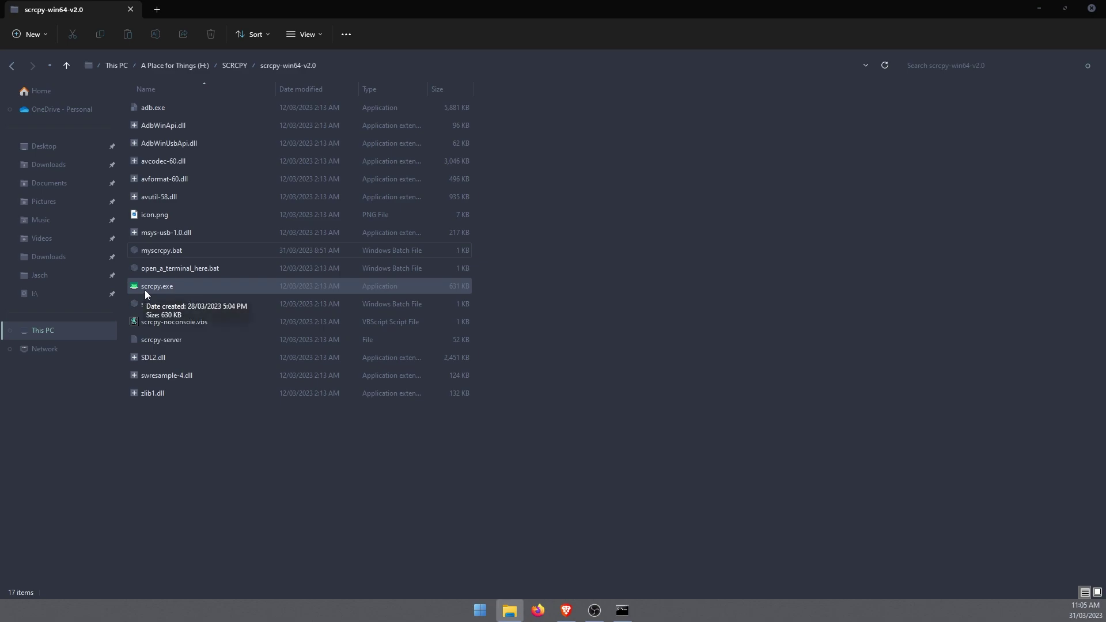
pyautogui.rightClick(349, 64)
pyautogui.click(368, 75)
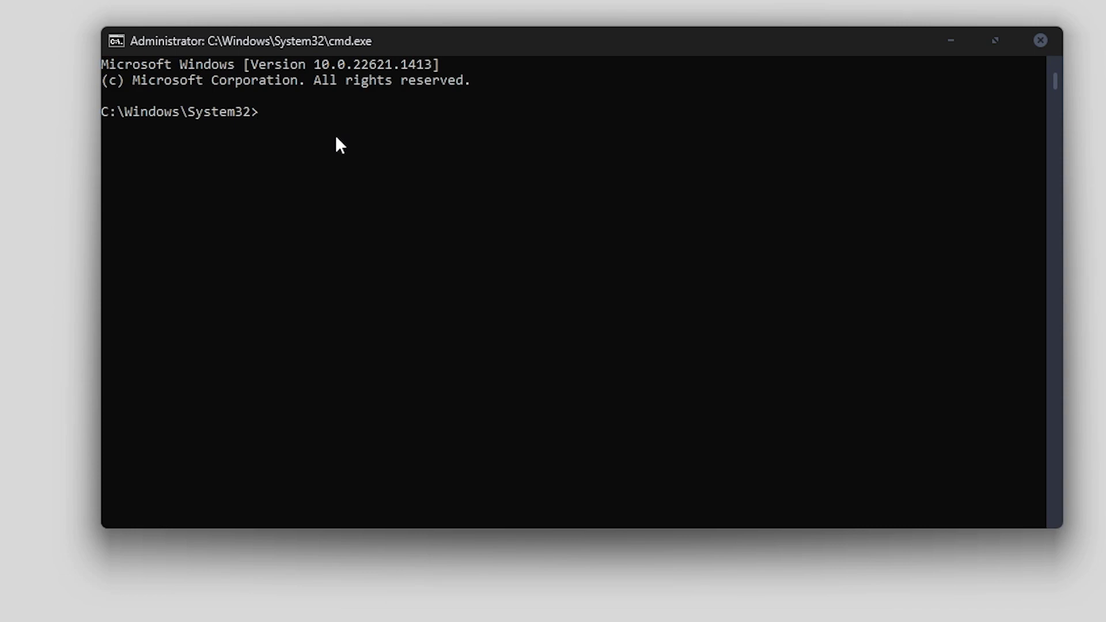
# Switch Command Prompt to the H: drive
pyautogui.write('cd')
pyautogui.write('H:\\SCRCPY\\scrcpy-win64-v2.0')
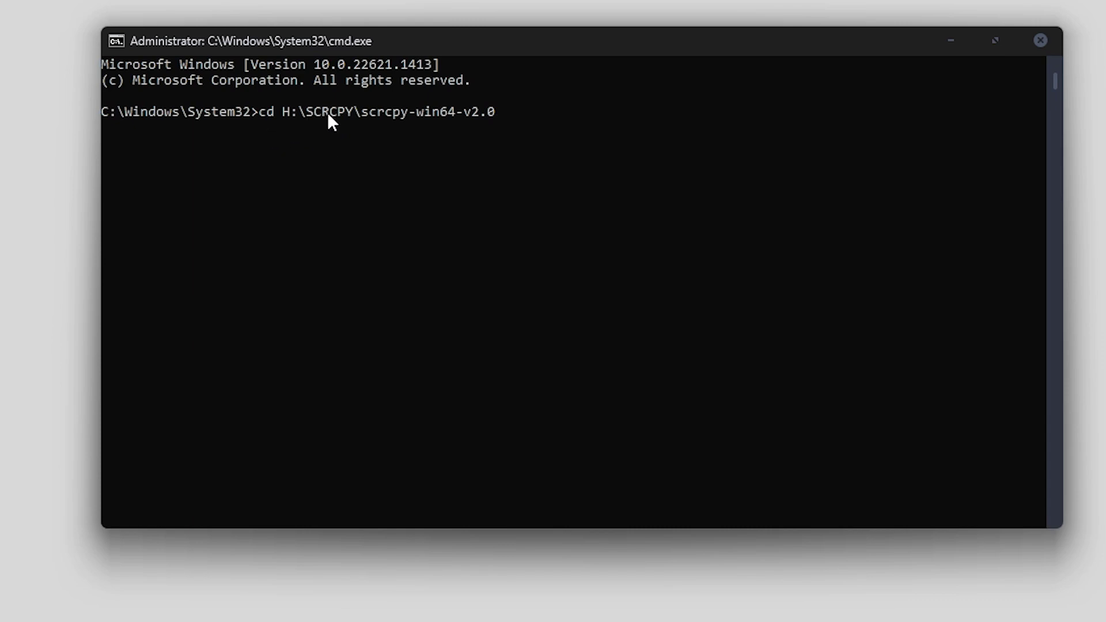
pyautogui.press('BackSpace')
pyautogui.press('BackSpace')
pyautogui.press('BackSpace')
pyautogui.press('BackSpace')
pyautogui.press('BackSpace')
pyautogui.press('BackSpace')
pyautogui.press('BackSpace')
pyautogui.press('BackSpace')
pyautogui.press('BackSpace')
pyautogui.press('BackSpace')
pyautogui.press('BackSpace')
pyautogui.press('BackSpace')
pyautogui.press('BackSpace')
pyautogui.press('BackSpace')
pyautogui.press('BackSpace')
pyautogui.press('BackSpace')
pyautogui.press('BackSpace')
pyautogui.press('BackSpace')
pyautogui.press('BackSpace')
pyautogui.press('BackSpace')
pyautogui.press('BackSpace')
pyautogui.press('BackSpace')
pyautogui.press('BackSpace')
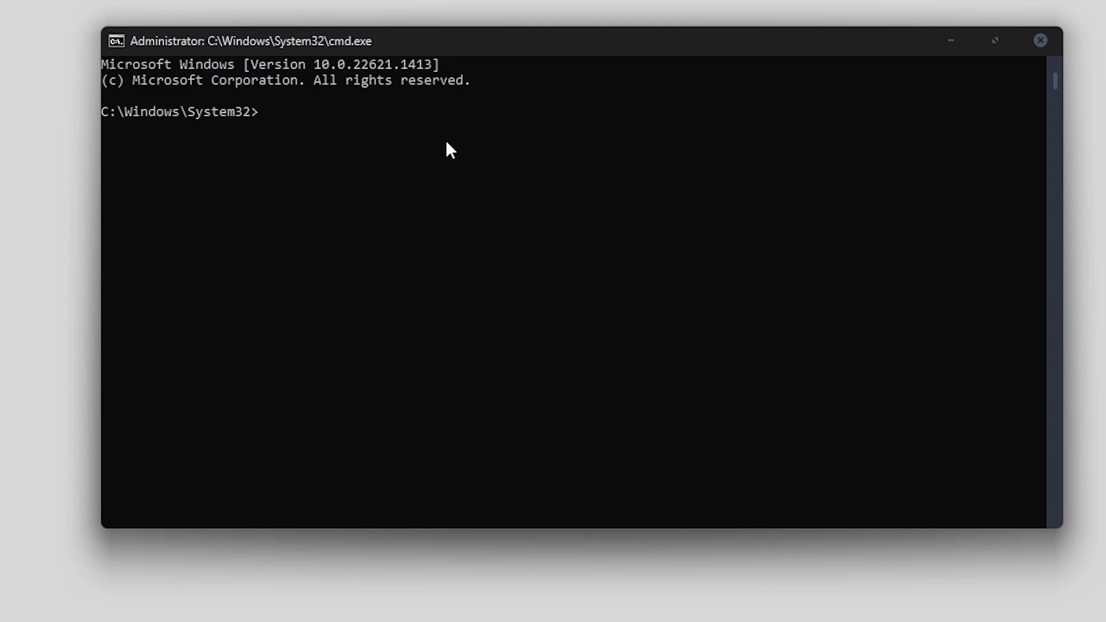
pyautogui.write('H:')
pyautogui.press('Return')
# Change directory into H:\SCRCPY\scrcpy-win64-v2.0 using the copied path
pyautogui.write('cd')
pyautogui.write('H:\\SCRCPY\\scrcpy-win64-v2.0')
pyautogui.press('Return')
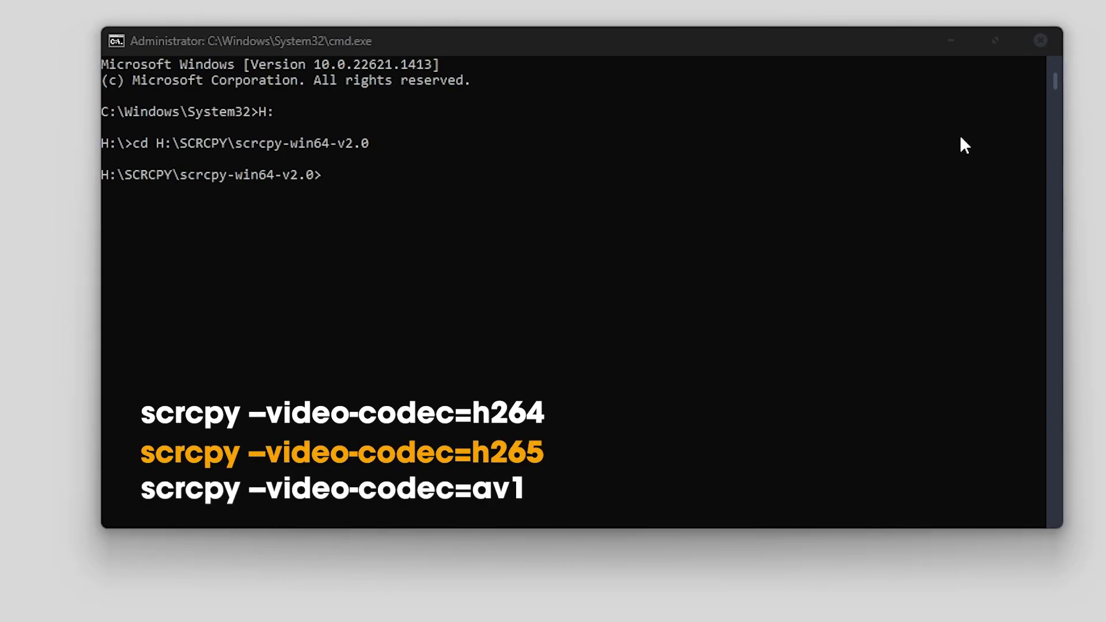
# Run scrcpy --video-codec=h265 in Command Prompt to mirror the phone's screen
pyautogui.click(383, 187)
pyautogui.write('scrcpy --video-codec=h265')
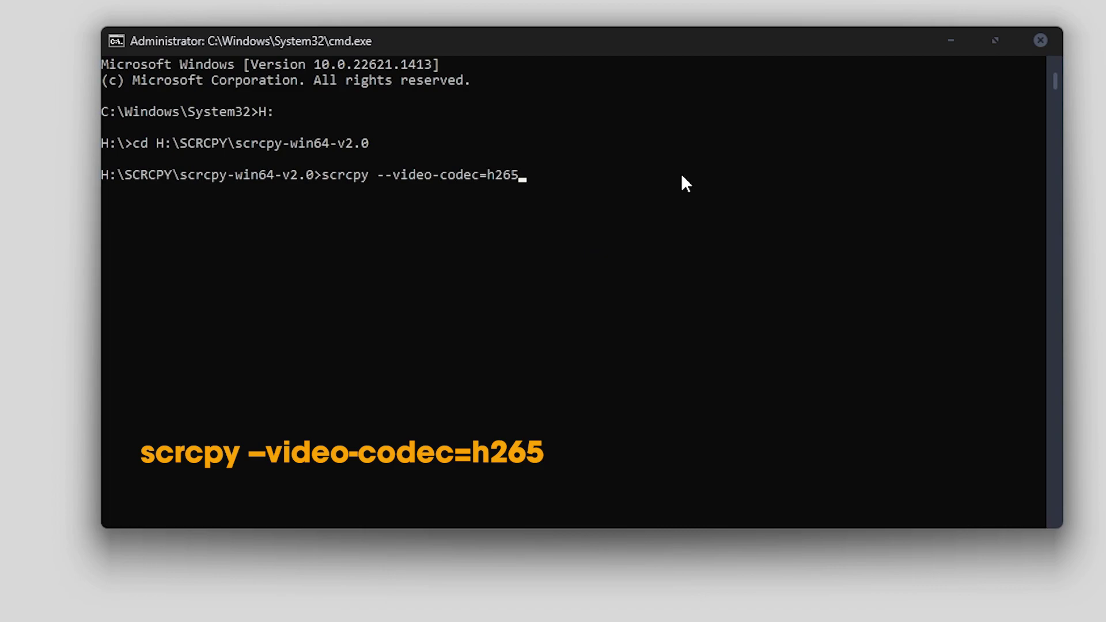
pyautogui.press('Return')
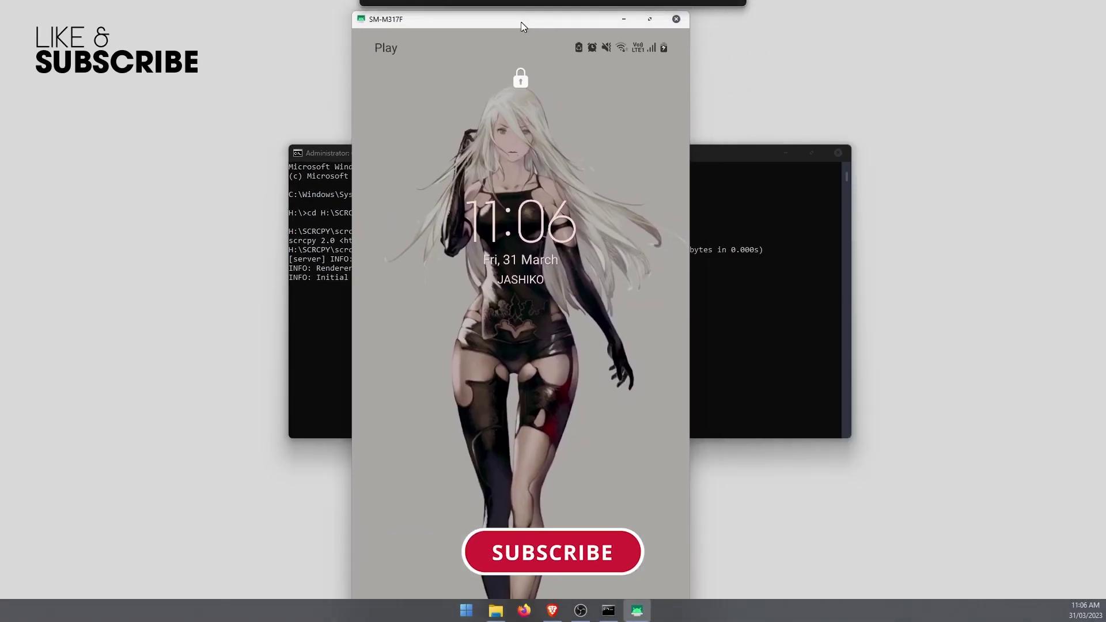
# Move and shrink the phone mirror window, then close it with Alt+F4
pyautogui.moveTo(523, 26); pyautogui.dragTo(543, 47)
pyautogui.moveTo(704, 33); pyautogui.dragTo(657, 251)
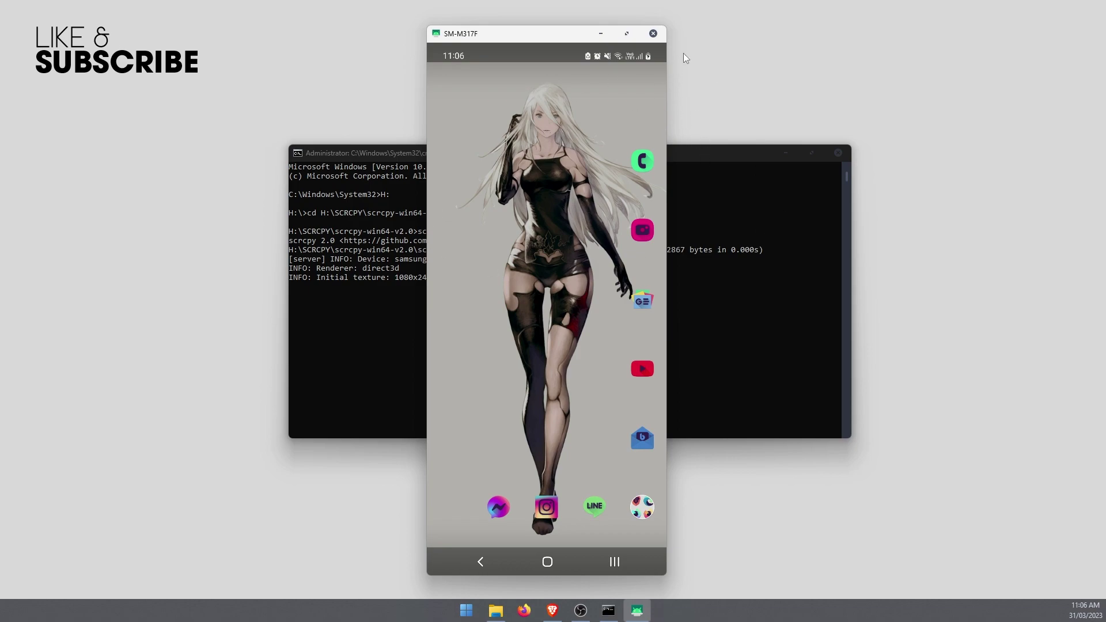
pyautogui.hotkey('alt', 'F4')
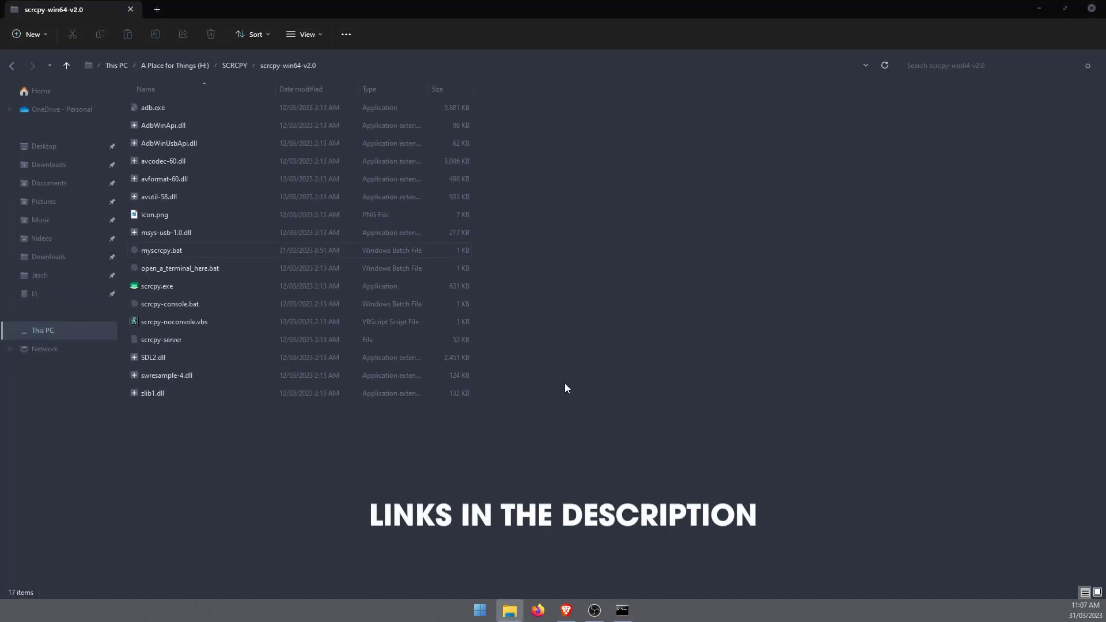
# Bring up the classic Show more options context menu for myscrcpy.bat
pyautogui.rightClick(166, 255)
pyautogui.click(155, 254)
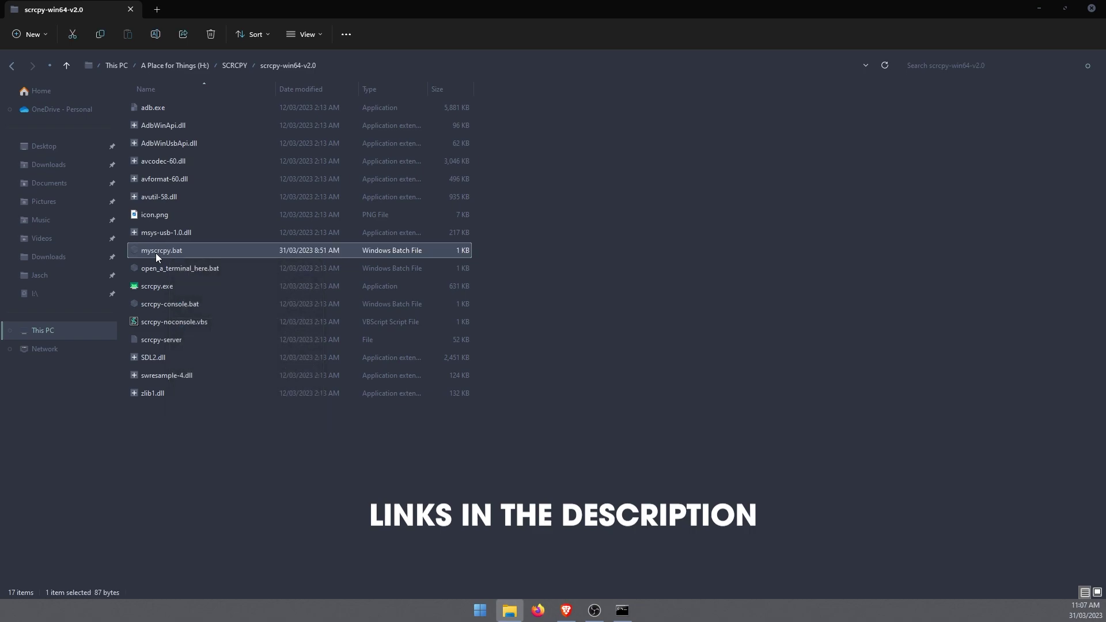
pyautogui.rightClick(157, 254)
pyautogui.click(231, 431)
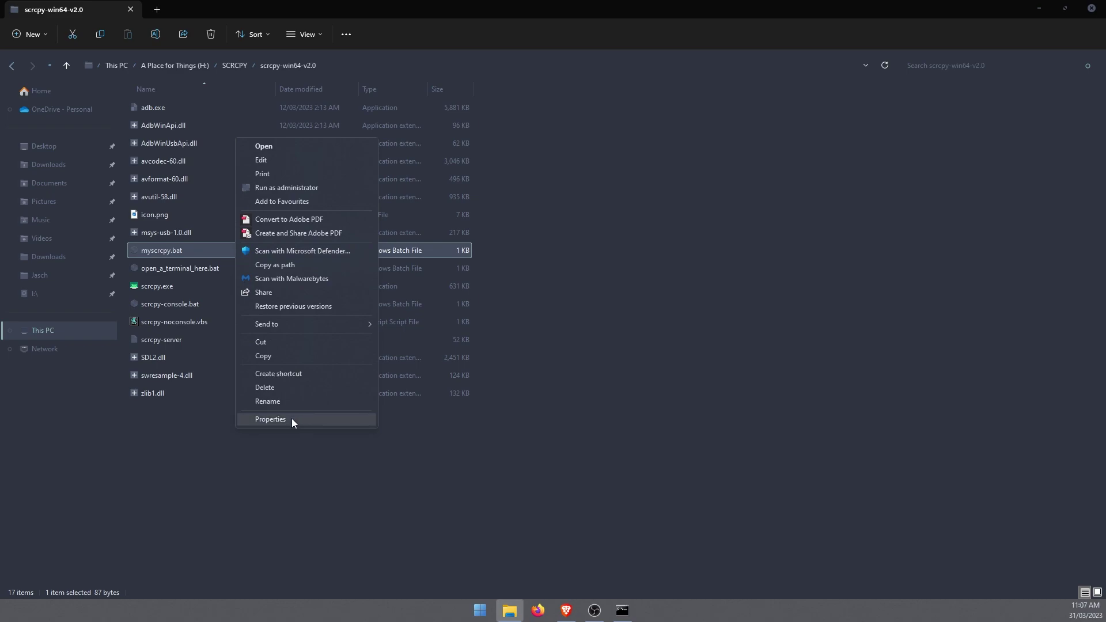
# Edit myscrcpy.bat in Notepad and review its --video-codec=h265 and --max-fps=144 options
pyautogui.click(284, 161)
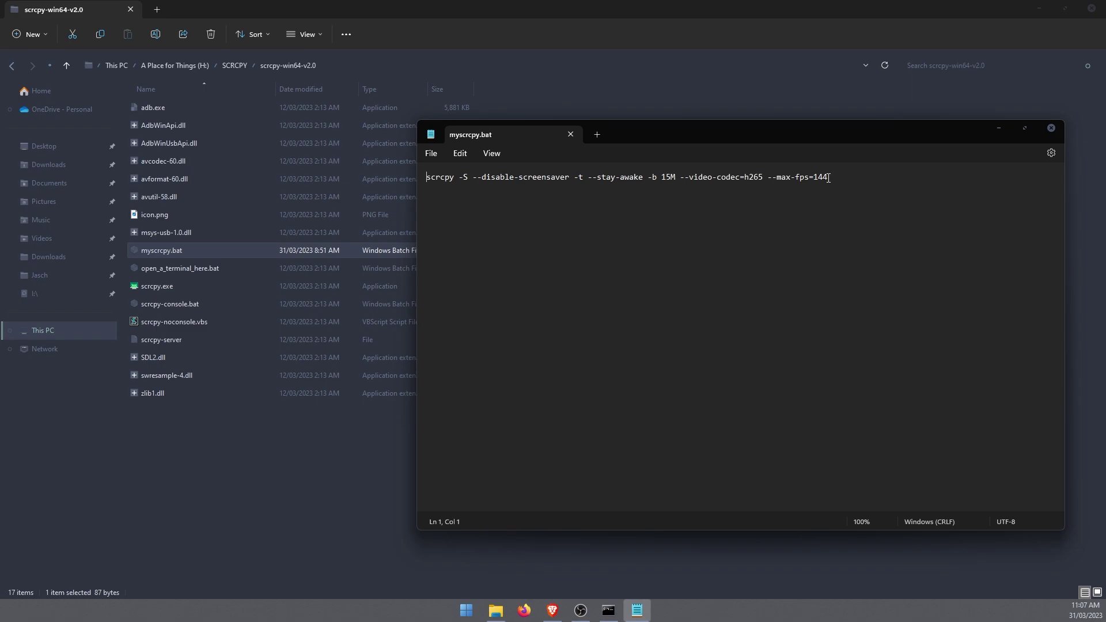
pyautogui.hotkey('alt', 'Tab')
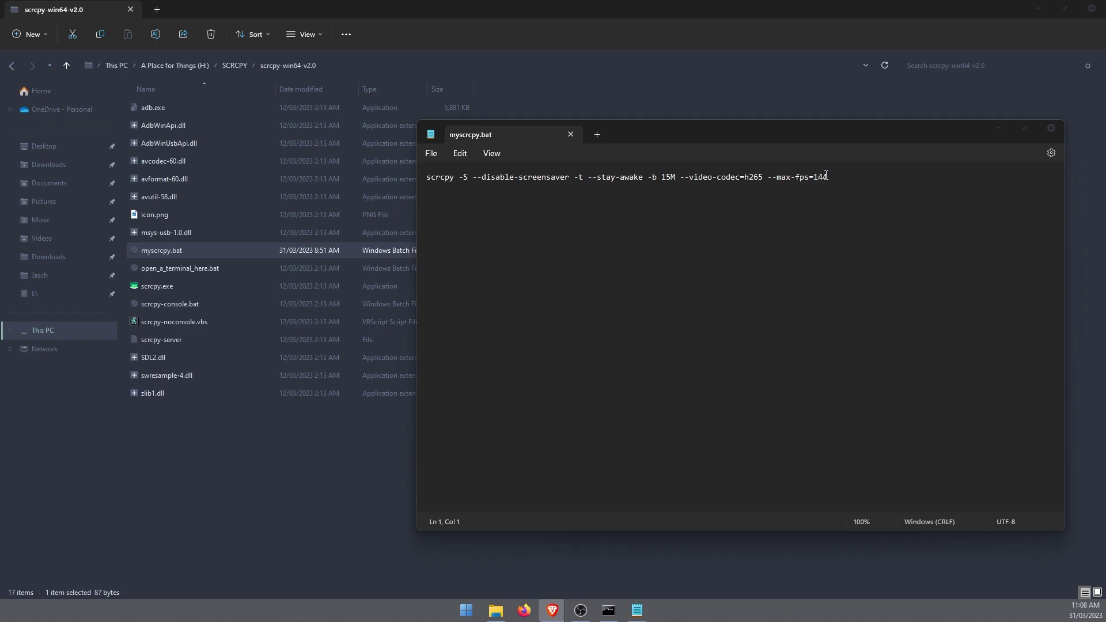
# Close Notepad, launch mirroring from myscrcpy.bat, then close the mirror window
pyautogui.click(1056, 130)
pyautogui.doubleClick(147, 250)
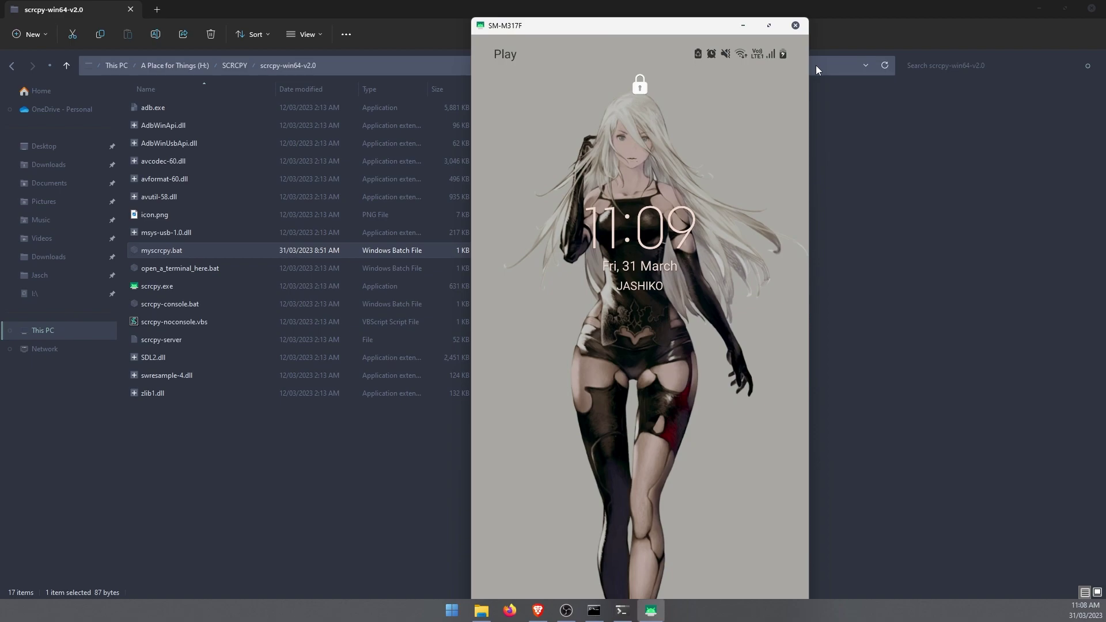
pyautogui.click(796, 26)
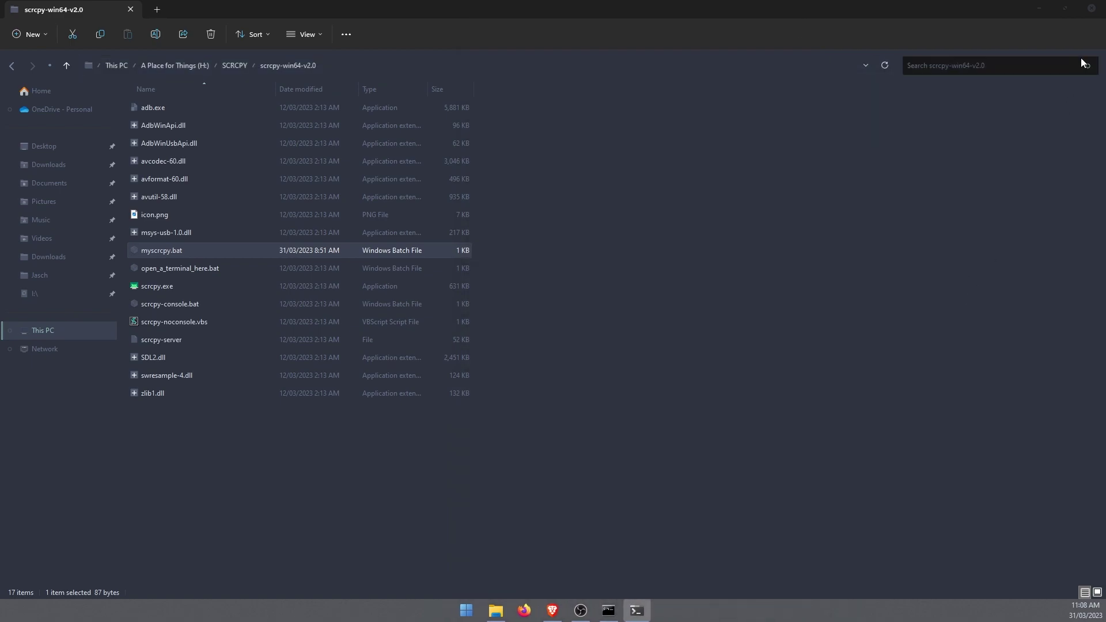